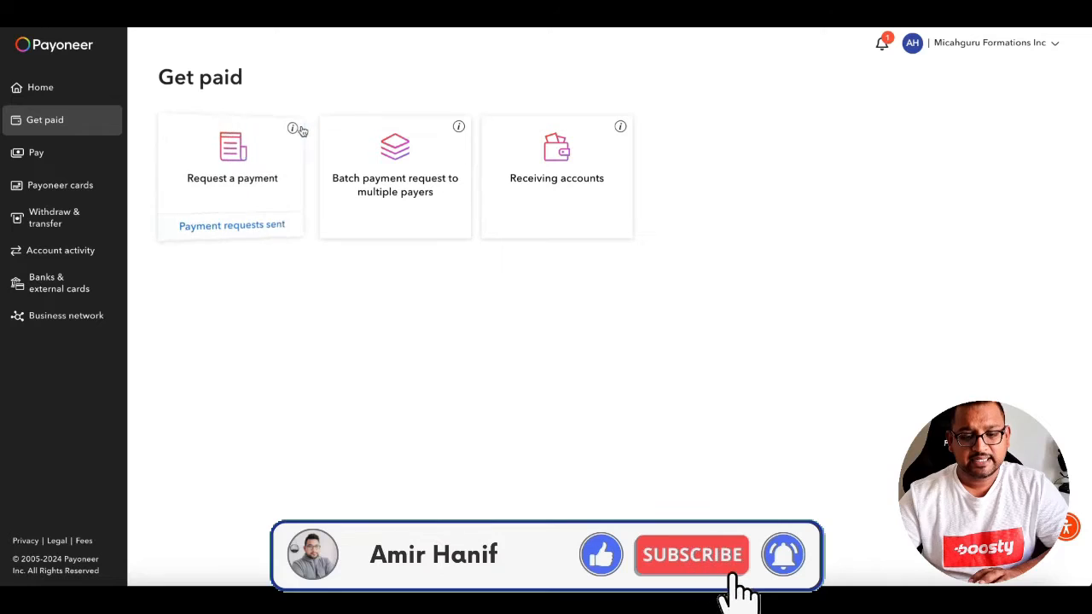
Start a new payment request and enter the payer's e-mail address as a new payer.
{"action": "left_click", "coordinate": [236, 193]}
{"action": "left_click", "coordinate": [536, 205]}
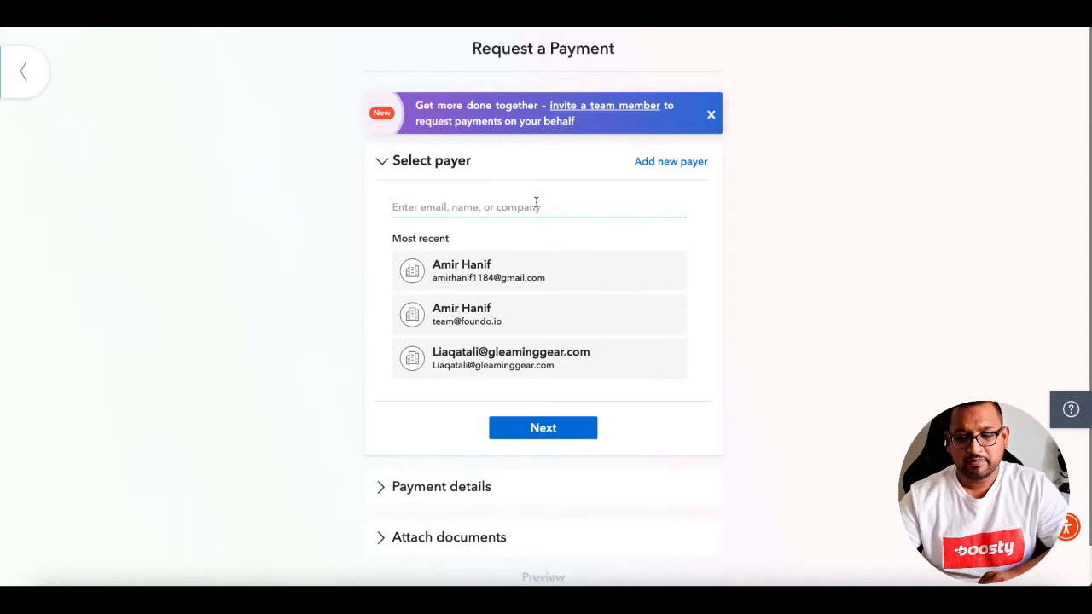
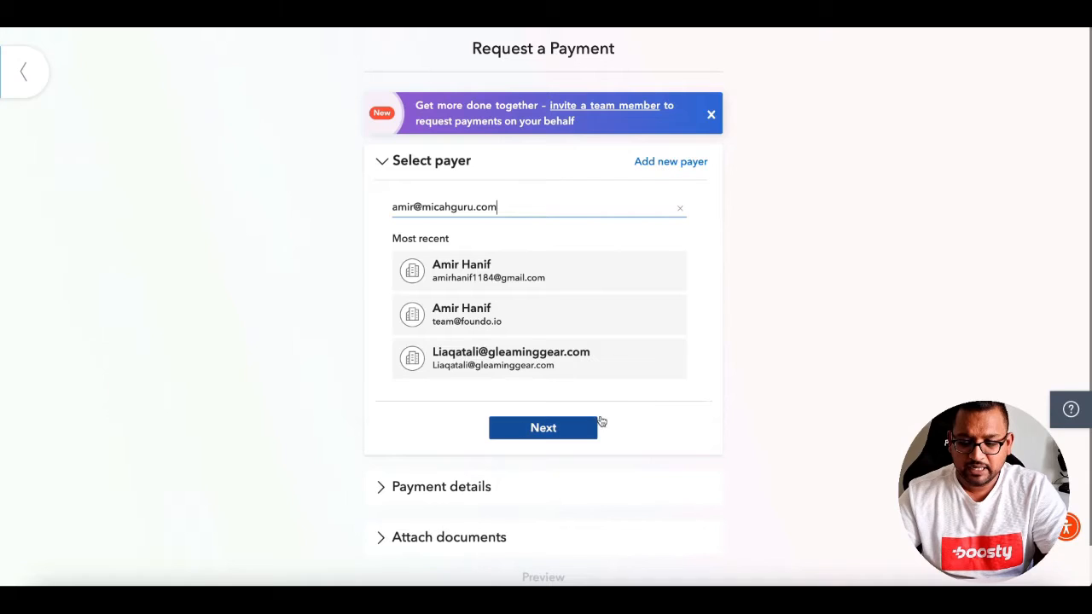
{"action": "key", "text": "Return"}
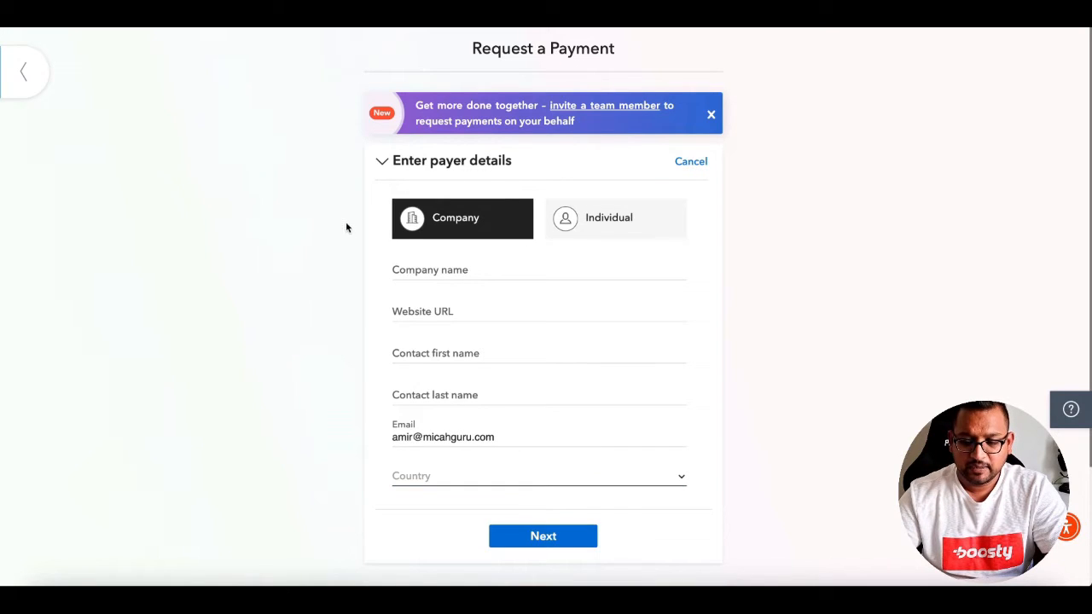
Switch the payer type to Individual briefly, then back to Company.
{"action": "left_click", "coordinate": [657, 224]}
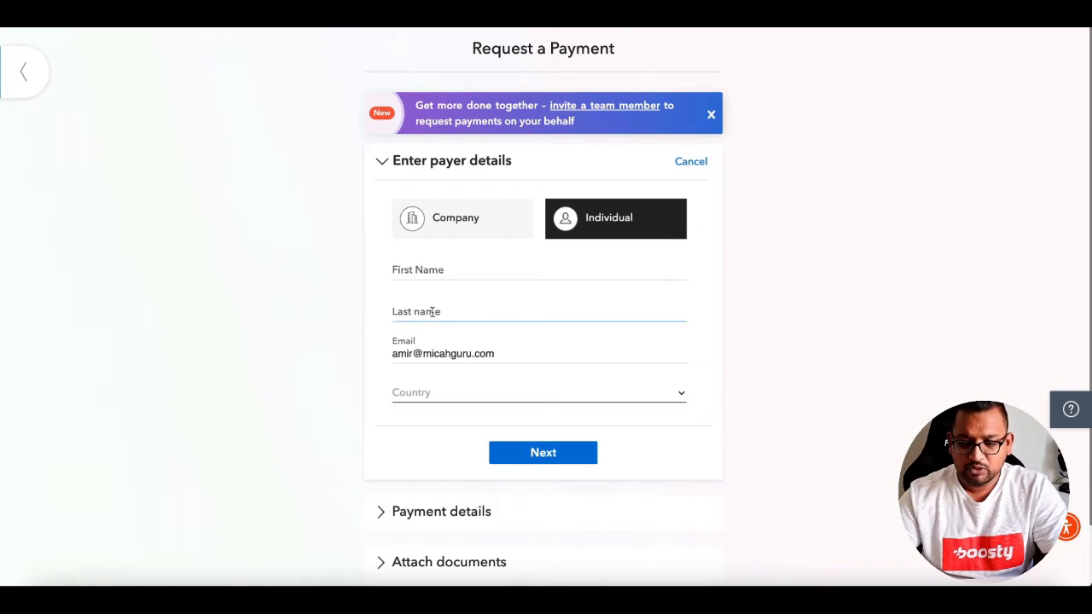
{"action": "left_click", "coordinate": [441, 398]}
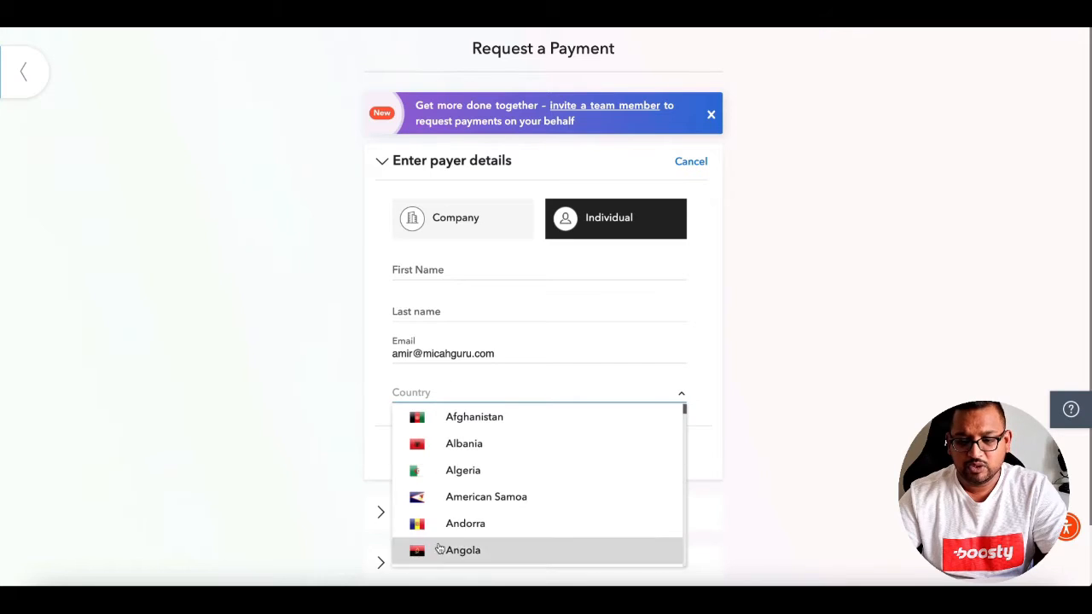
{"action": "left_click", "coordinate": [379, 389]}
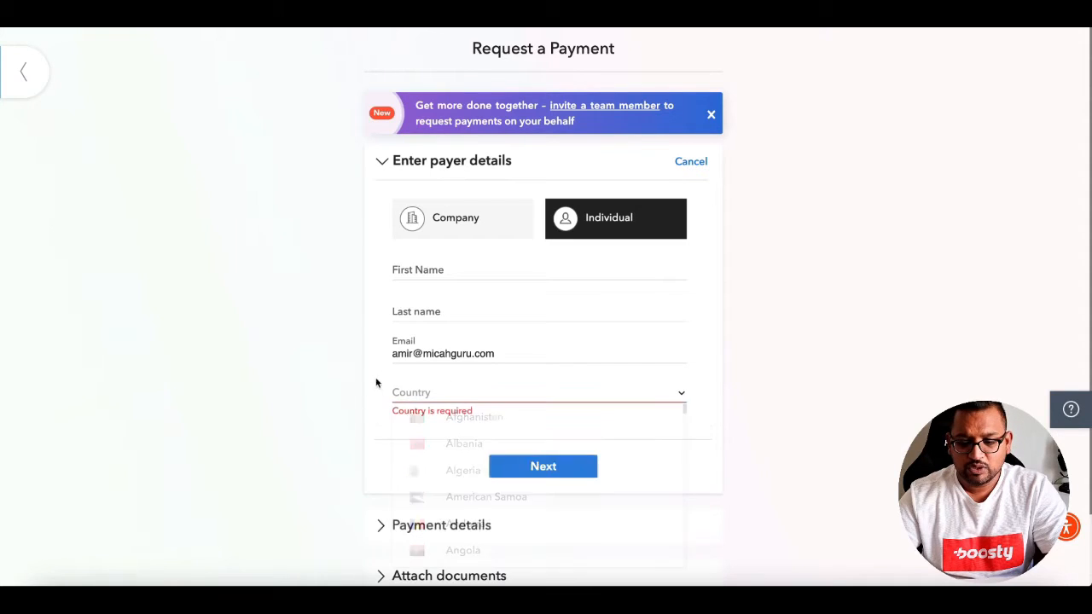
{"action": "left_click", "coordinate": [444, 218]}
Fill in the company payer's name and website micahguru.co.
{"action": "left_click", "coordinate": [485, 266]}
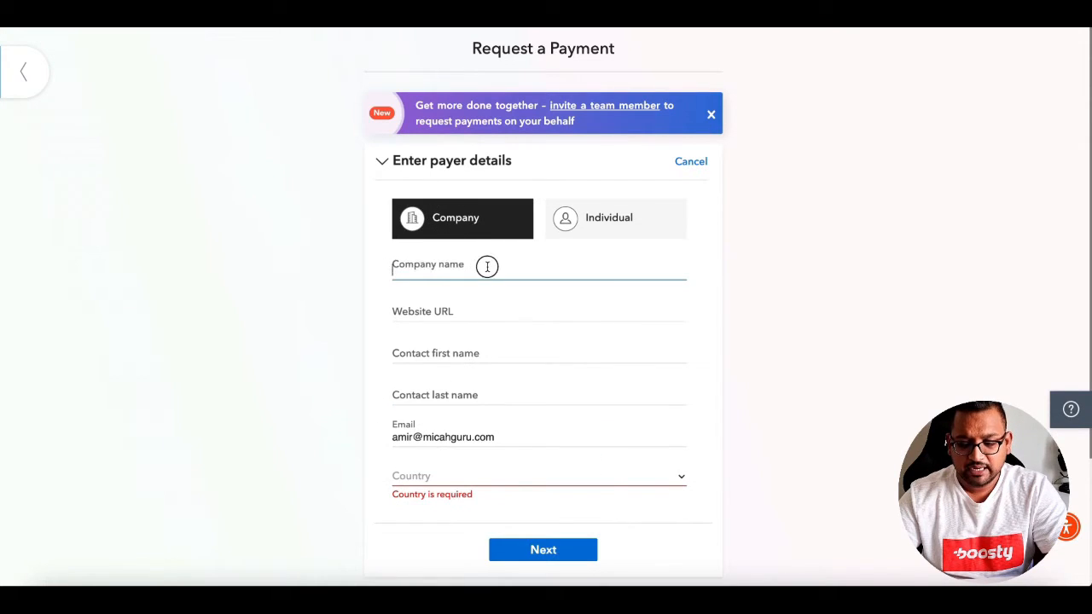
{"action": "left_click", "coordinate": [428, 323]}
{"action": "left_click", "coordinate": [403, 381]}
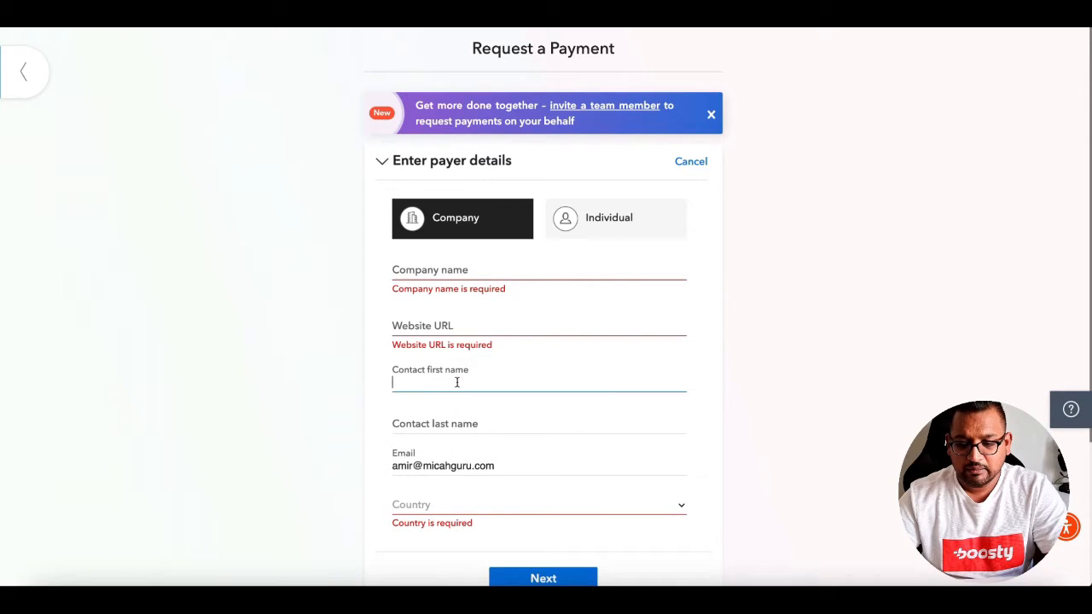
{"action": "left_click", "coordinate": [426, 429]}
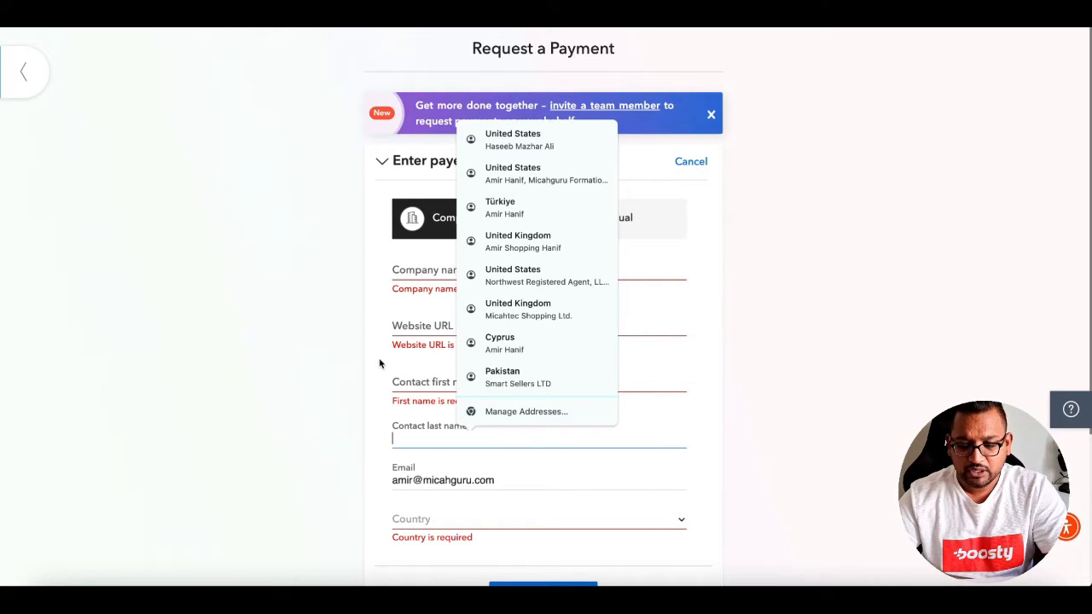
{"action": "left_click", "coordinate": [398, 270]}
{"action": "type", "text": "Amir"}
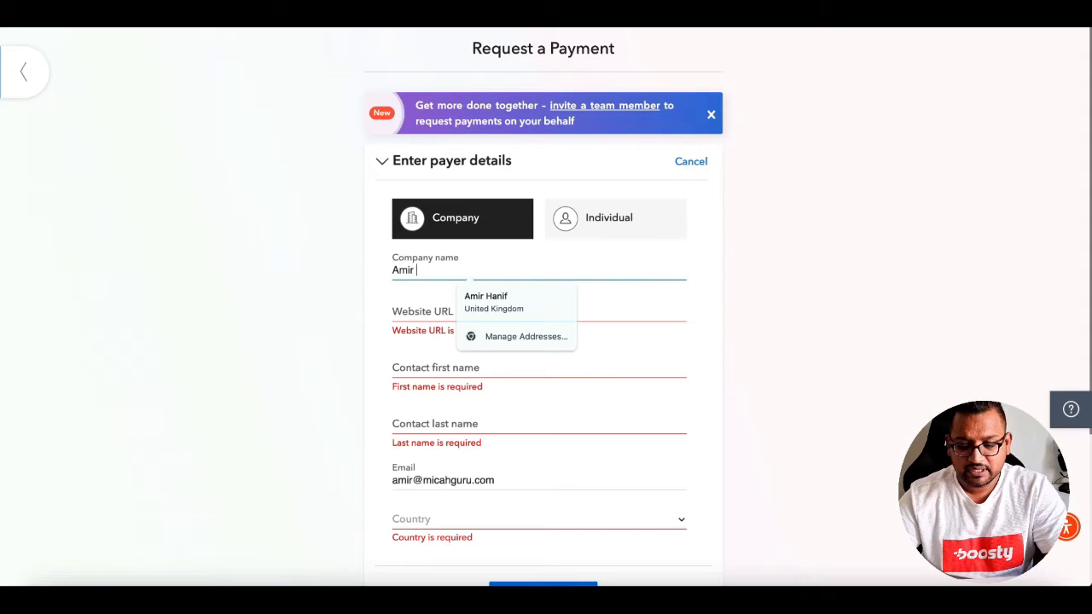
{"action": "key", "text": "Tab"}
{"action": "type", "text": "micahguru.co"}
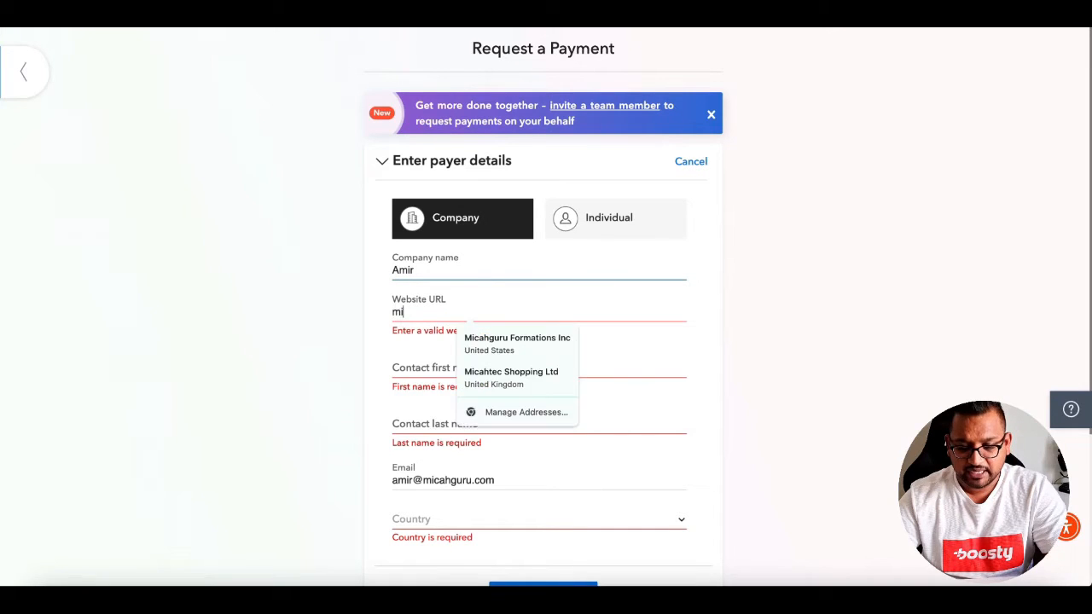
{"action": "key", "text": "Tab"}
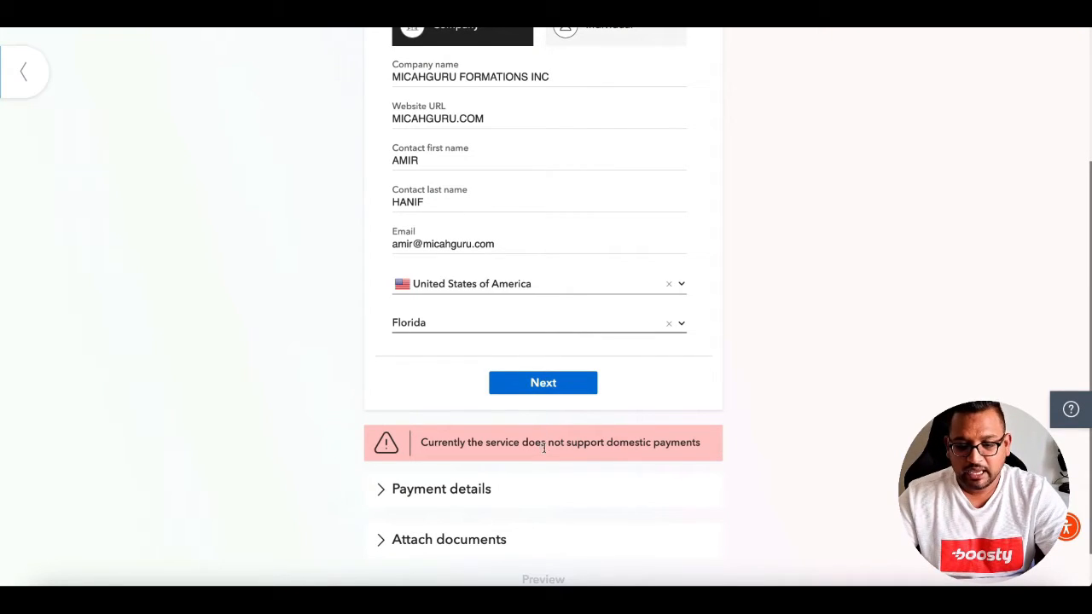
{"action": "scroll", "coordinate": [543, 448], "scroll_direction": "up", "scroll_amount": 3}
Try submitting the payer as an Individual, then switch back to Company.
{"action": "left_click", "coordinate": [607, 227]}
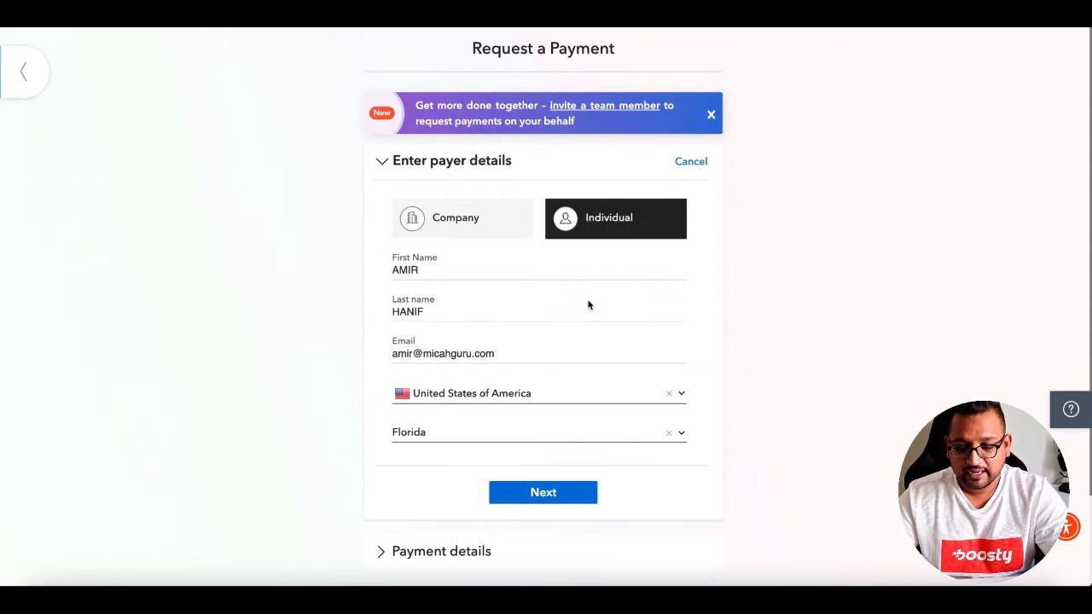
{"action": "scroll", "coordinate": [588, 305], "scroll_direction": "down", "scroll_amount": 1}
{"action": "left_click", "coordinate": [581, 458]}
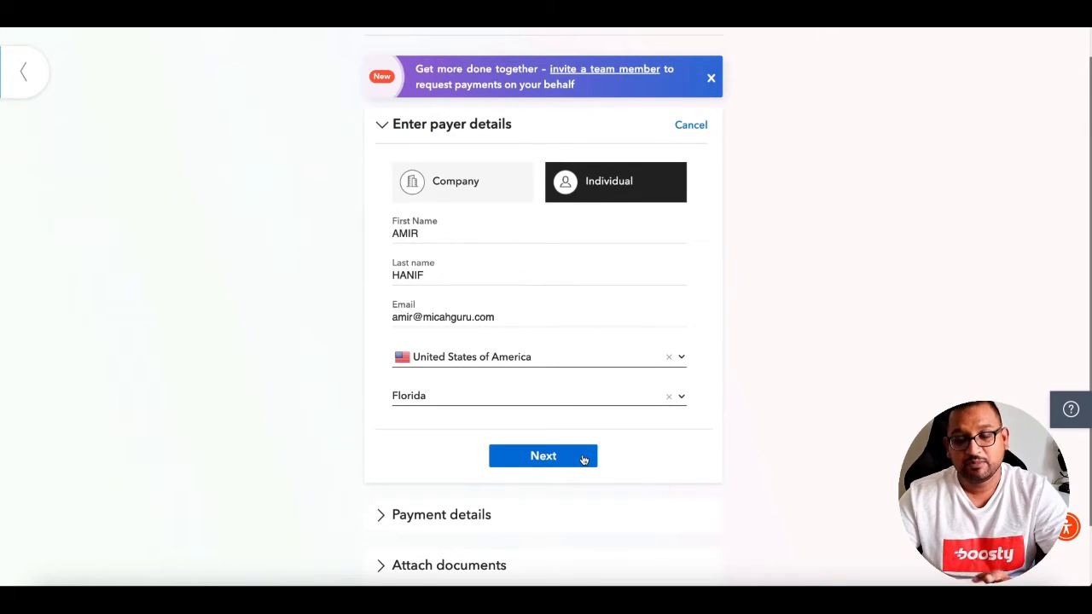
{"action": "left_click", "coordinate": [583, 460]}
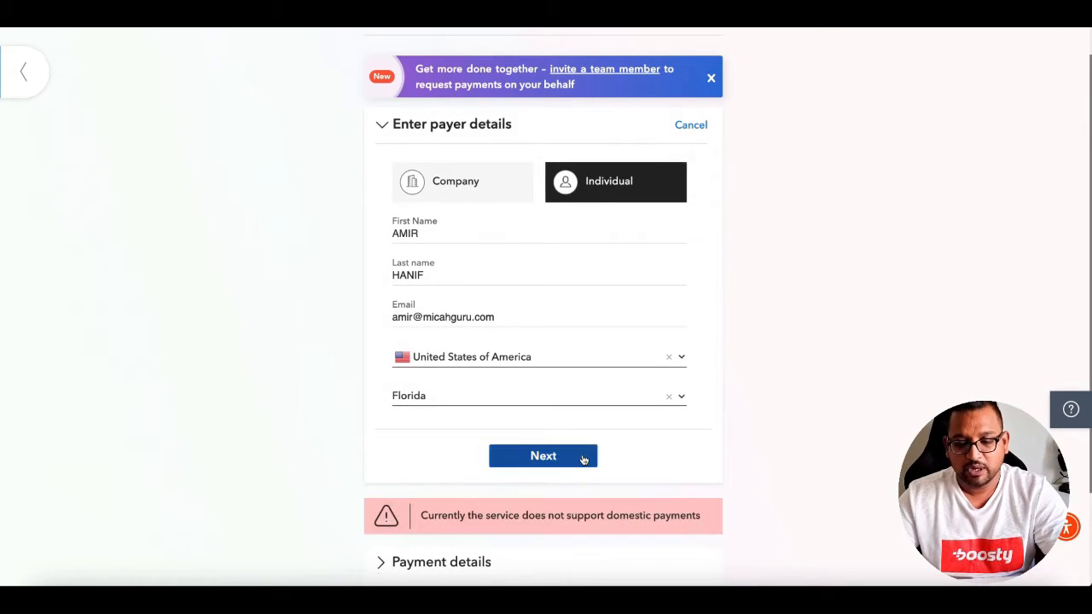
{"action": "left_click", "coordinate": [493, 199]}
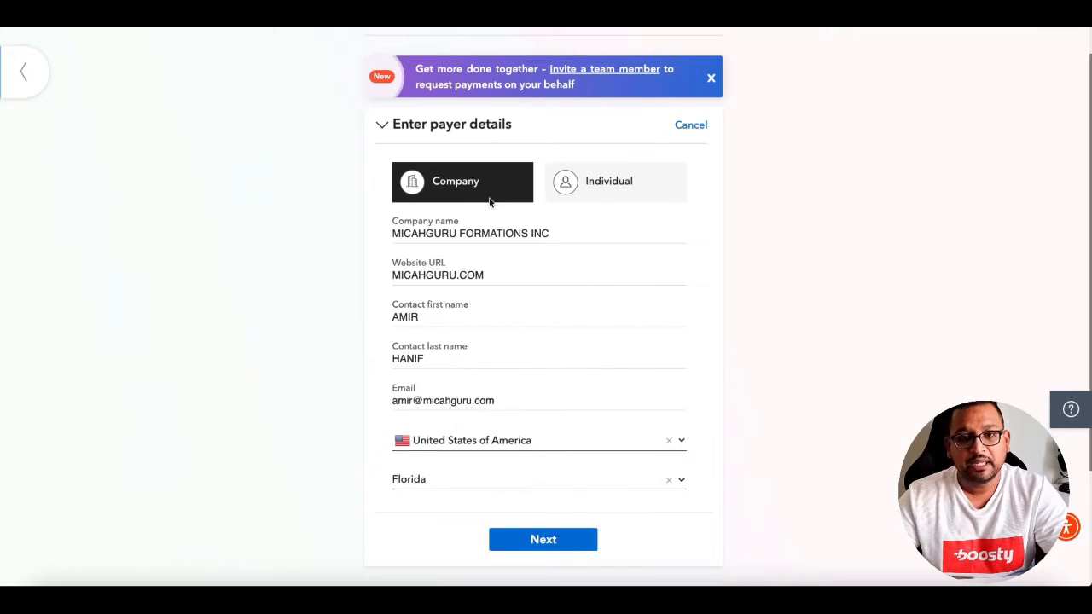
Change the company name suffix from INC to LTD and edit the website's domain.
{"action": "left_click", "coordinate": [561, 238]}
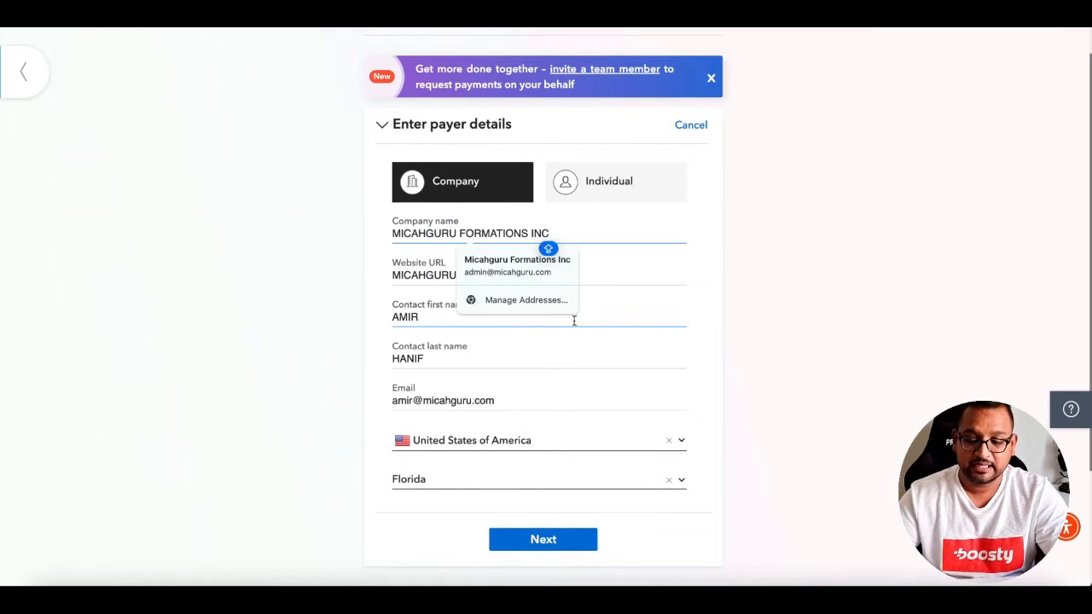
{"action": "key", "text": "BackSpace"}
{"action": "key", "text": "BackSpace"}
{"action": "key", "text": "BackSpace"}
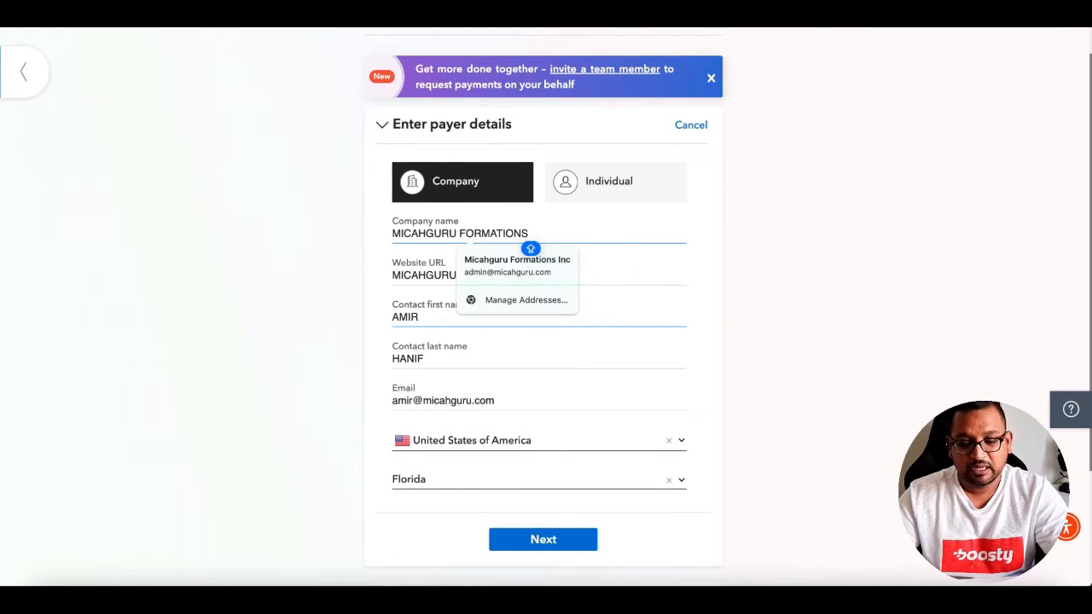
{"action": "type", "text": "LRT"}
{"action": "key", "text": "BackSpace"}
{"action": "key", "text": "BackSpace"}
{"action": "key", "text": "BackSpace"}
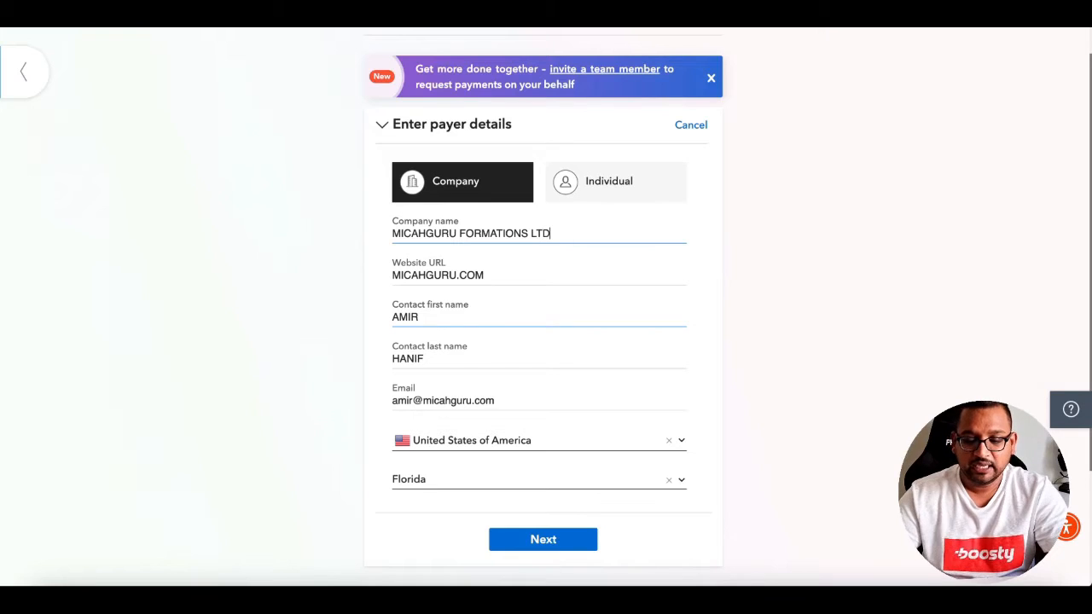
{"action": "left_click_drag", "start_coordinate": [458, 275], "coordinate": [357, 279]}
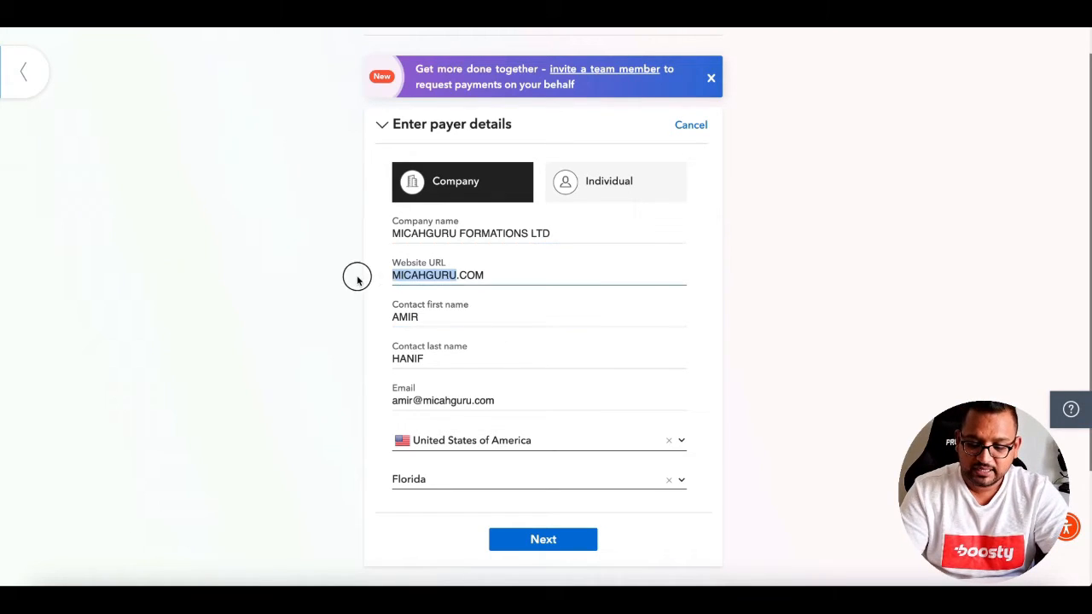
{"action": "type", "text": "F"}
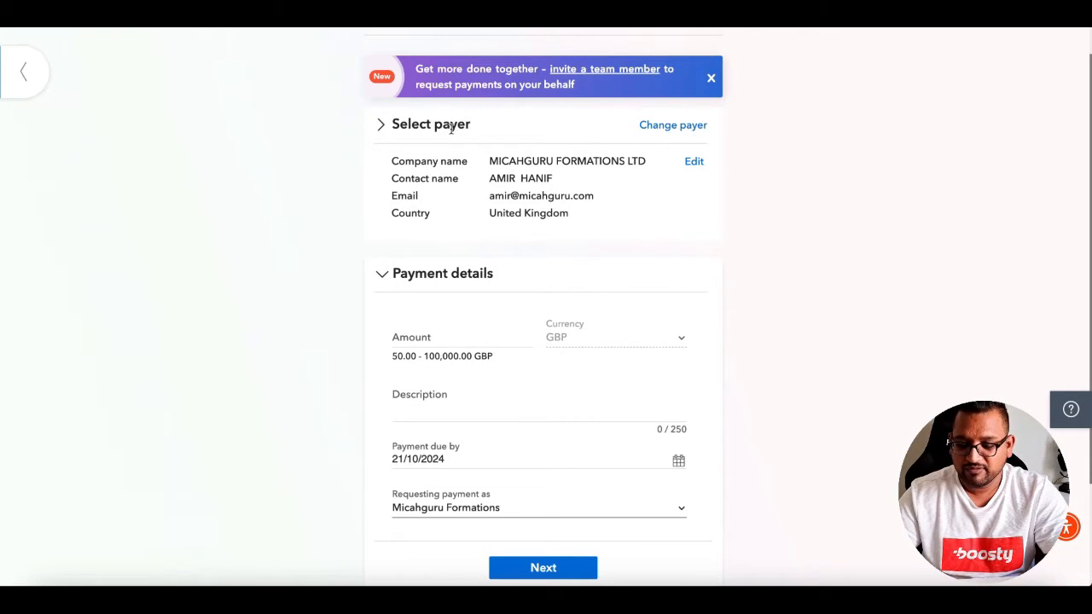
Edit the payer details and submit them with United Arab Emirates as the country.
{"action": "left_click", "coordinate": [695, 164]}
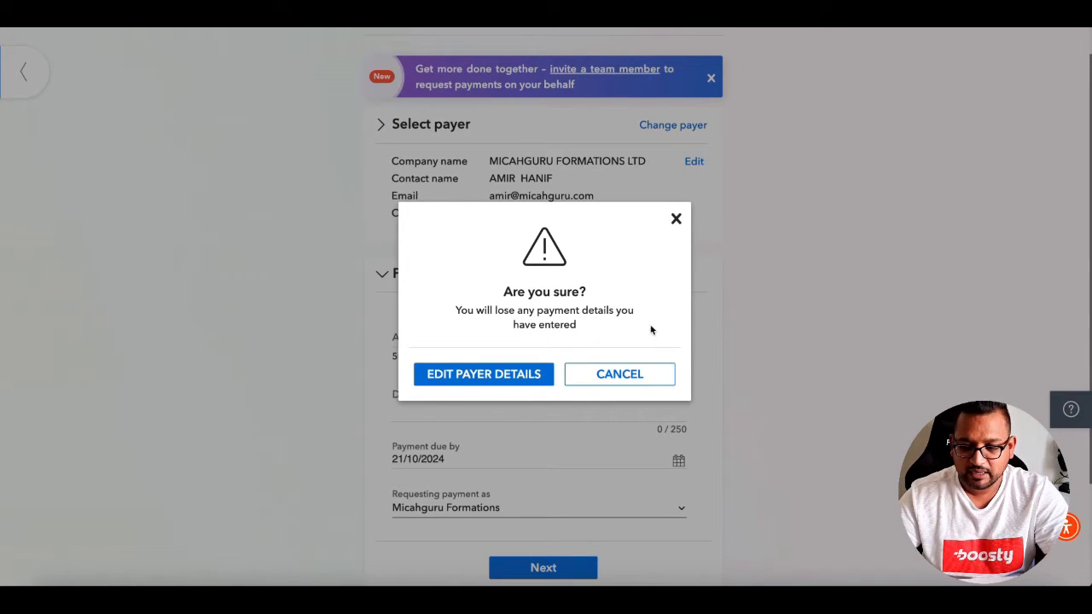
{"action": "left_click", "coordinate": [497, 376]}
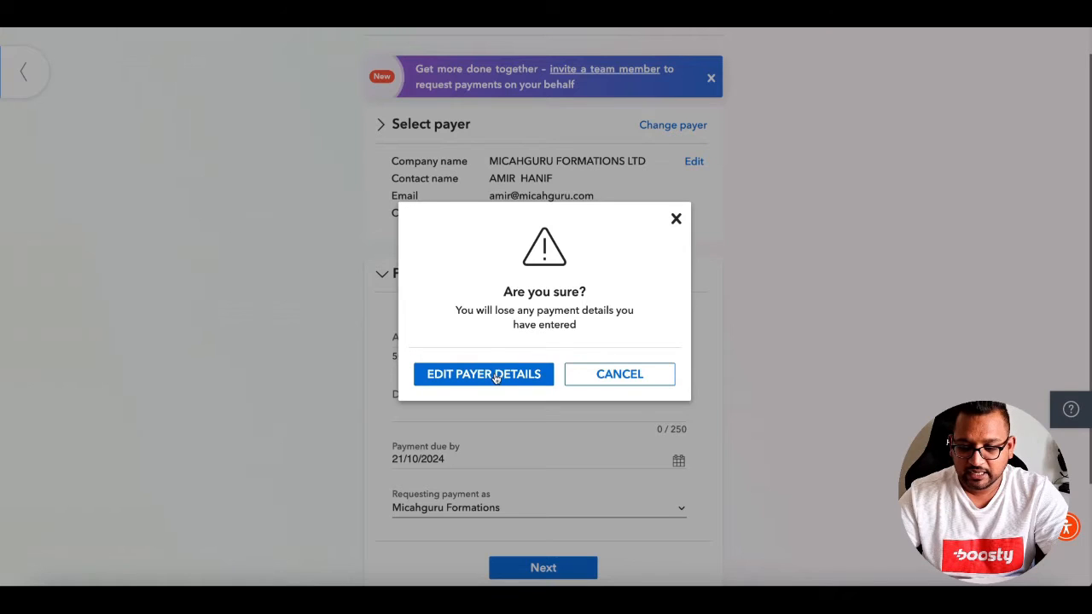
{"action": "left_click", "coordinate": [497, 376]}
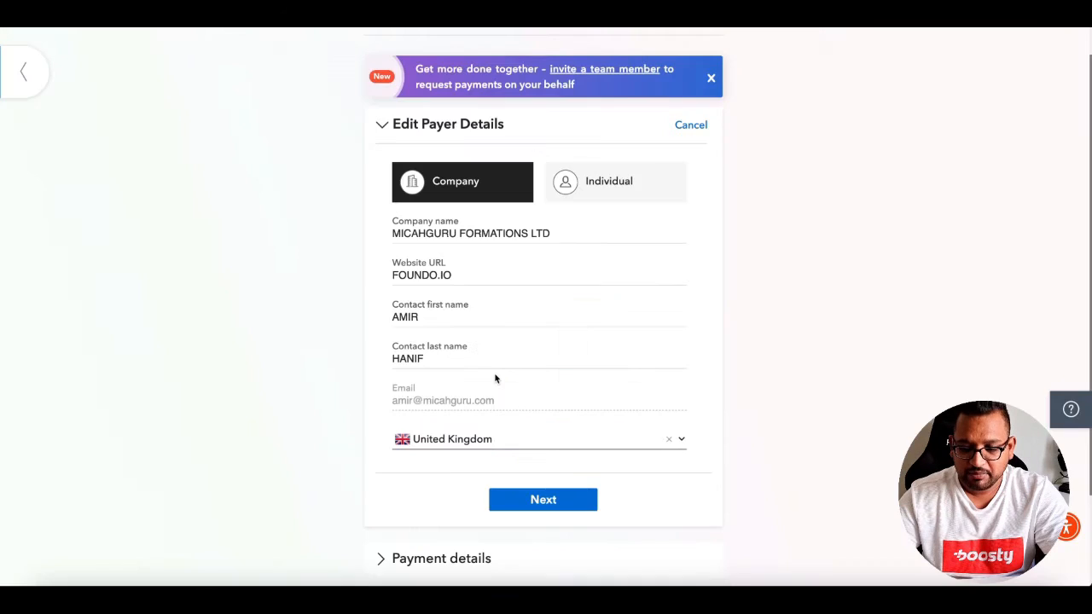
{"action": "left_click", "coordinate": [535, 440]}
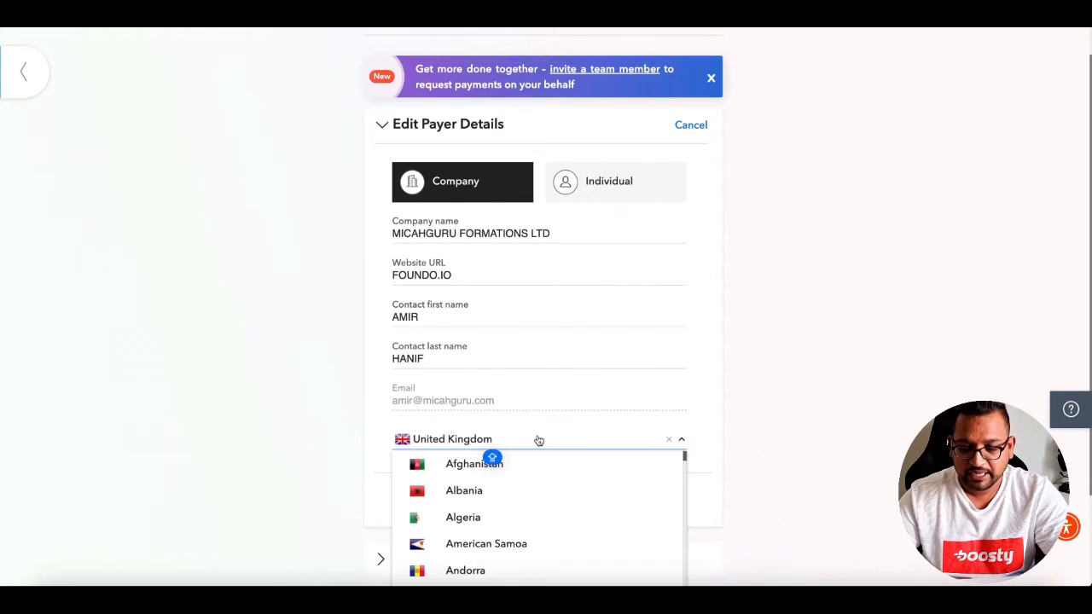
{"action": "type", "text": "UNITE"}
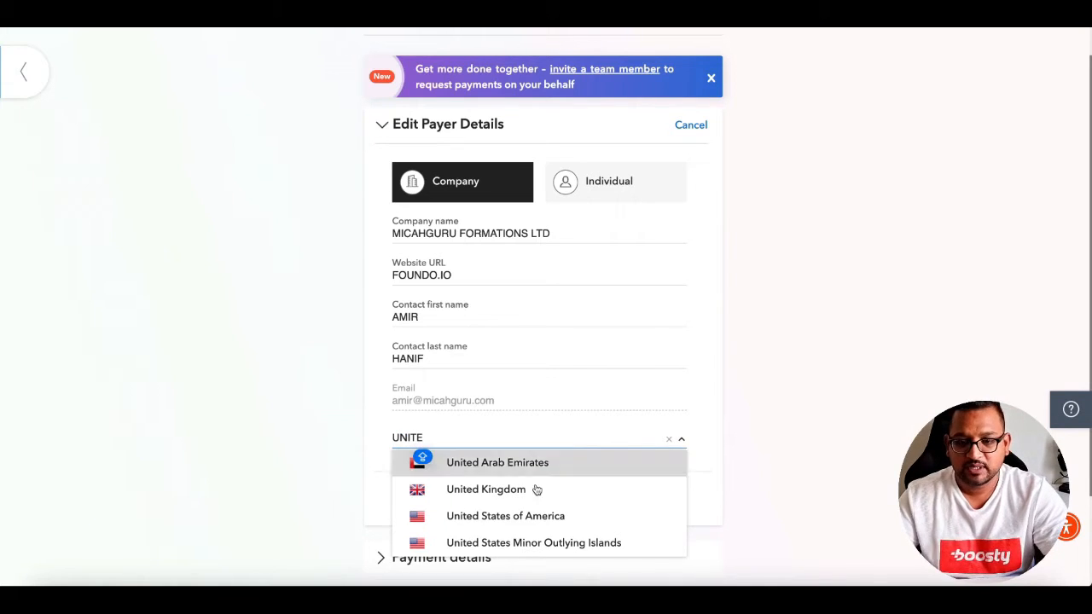
{"action": "left_click", "coordinate": [526, 461]}
{"action": "left_click", "coordinate": [552, 502]}
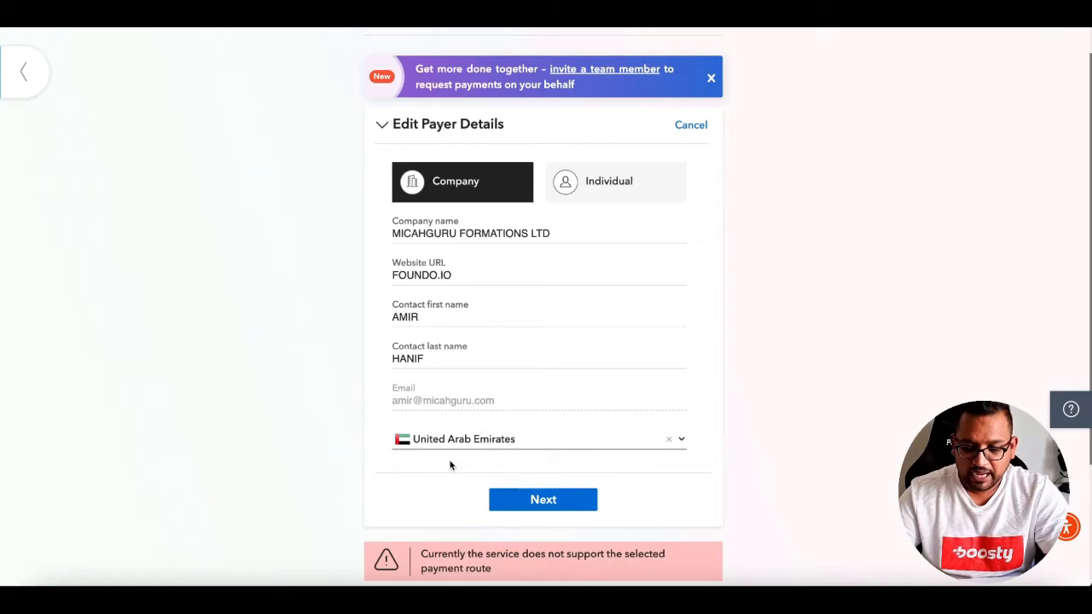
Set the payer country back to United Kingdom.
{"action": "scroll", "coordinate": [608, 470], "scroll_direction": "down", "scroll_amount": 2}
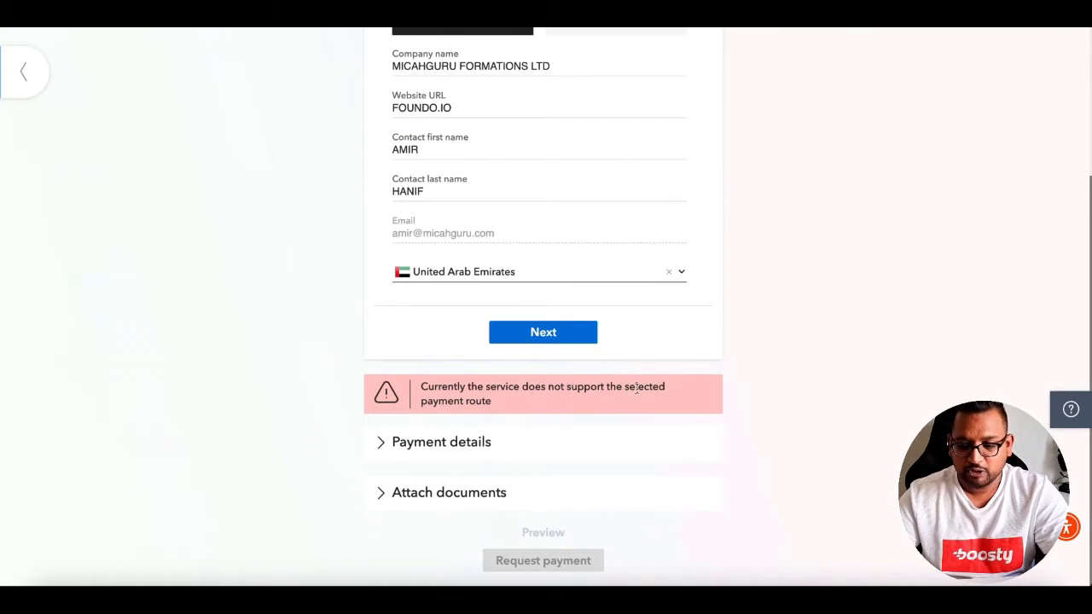
{"action": "scroll", "coordinate": [477, 472], "scroll_direction": "up", "scroll_amount": 1}
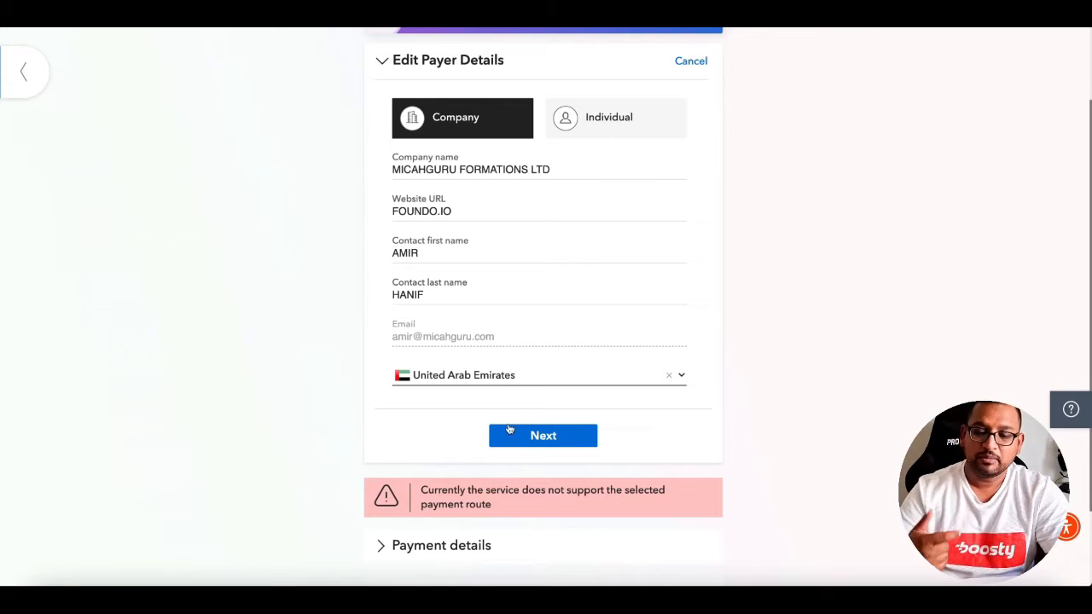
{"action": "left_click", "coordinate": [563, 383]}
{"action": "type", "text": "UNITE"}
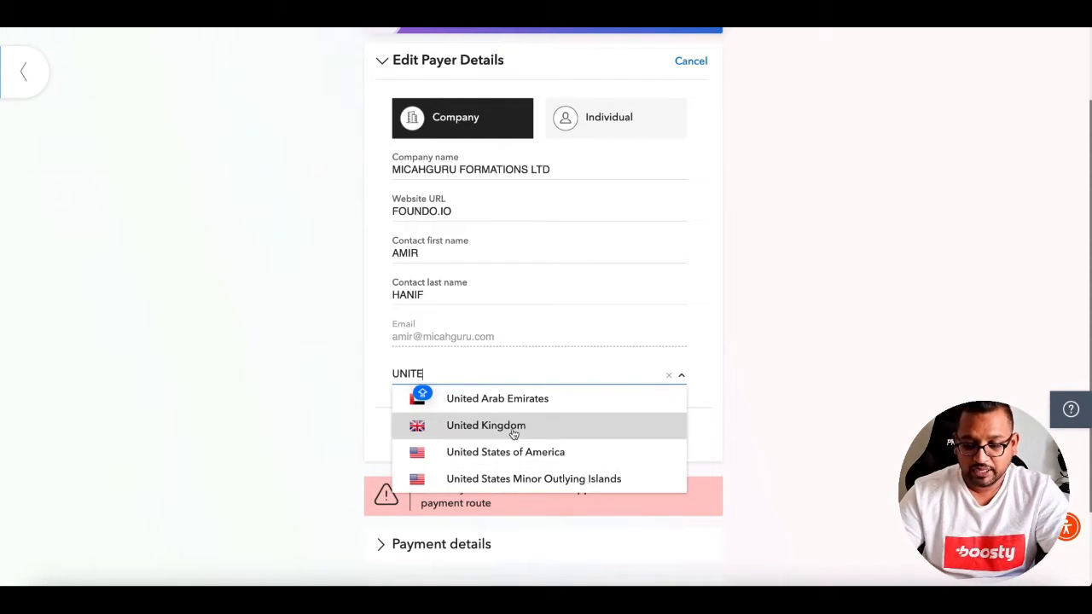
{"action": "left_click", "coordinate": [479, 427]}
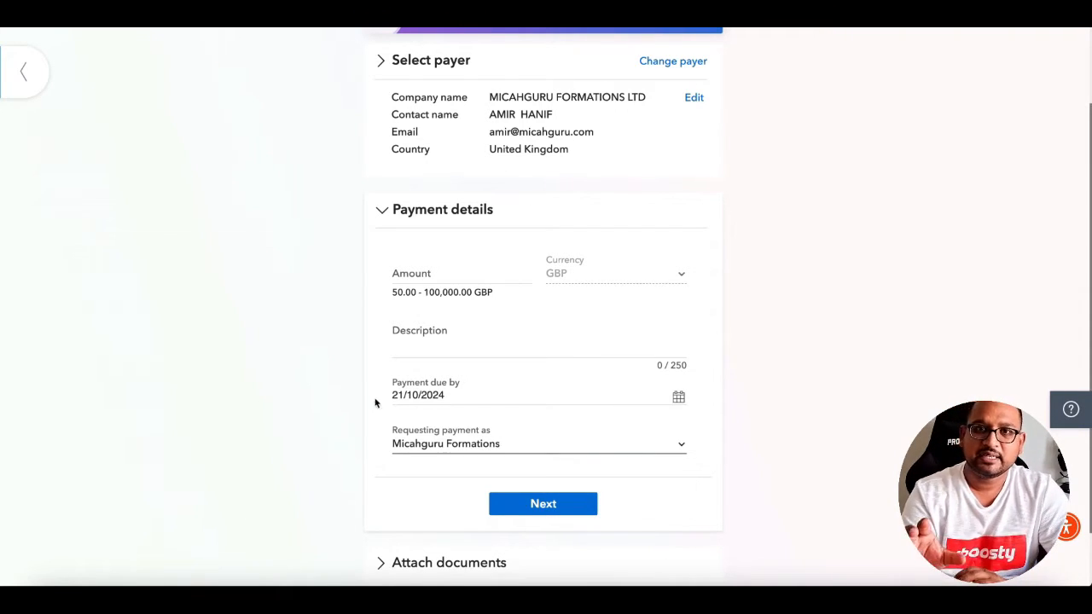
Enter amount 100.00 GBP with description COMPANY FORMATION and save the payment details.
{"action": "scroll", "coordinate": [628, 246], "scroll_direction": "up", "scroll_amount": 1}
{"action": "scroll", "coordinate": [628, 246], "scroll_direction": "down", "scroll_amount": 2}
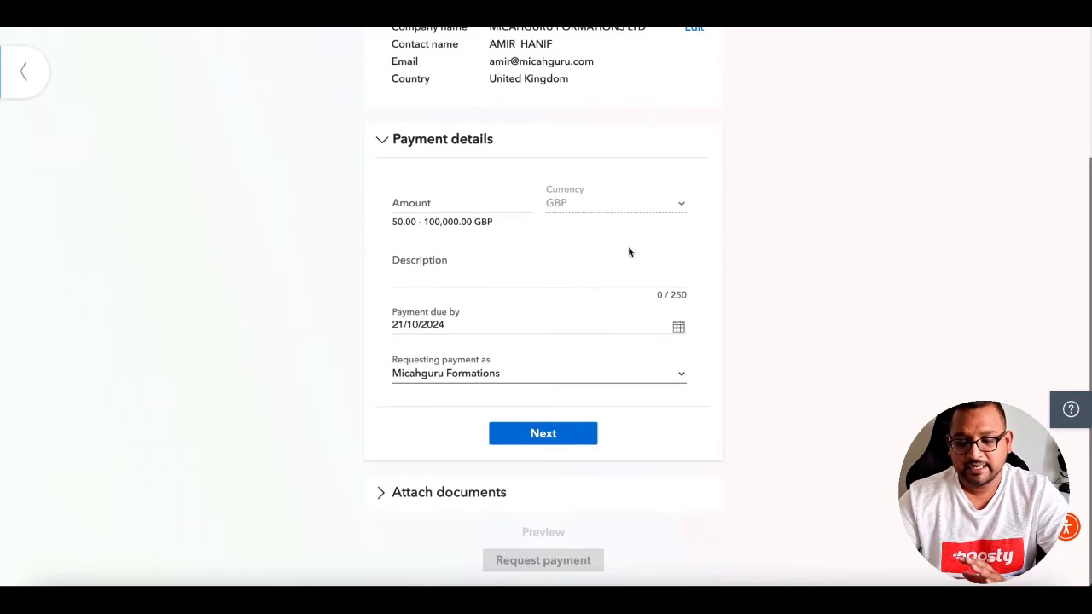
{"action": "left_click", "coordinate": [447, 204]}
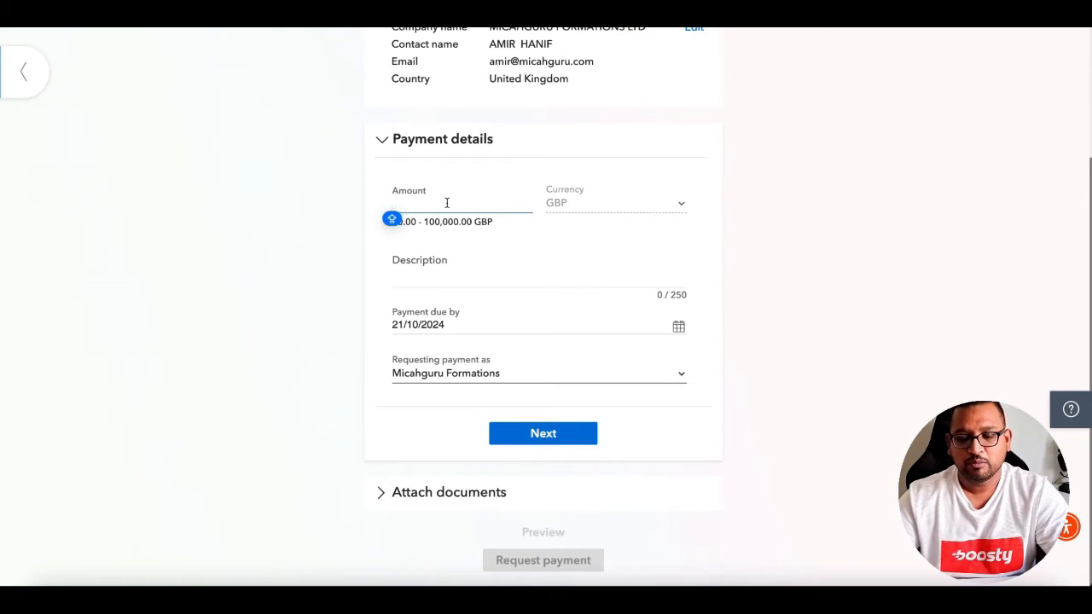
{"action": "type", "text": "1"}
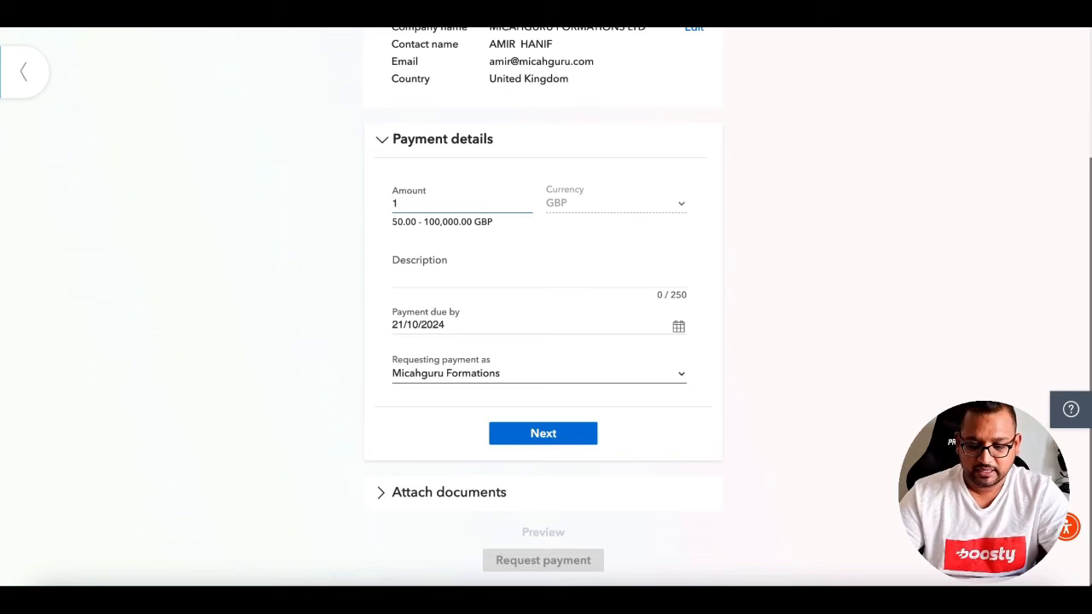
{"action": "type", "text": "1000"}
{"action": "left_click", "coordinate": [431, 275]}
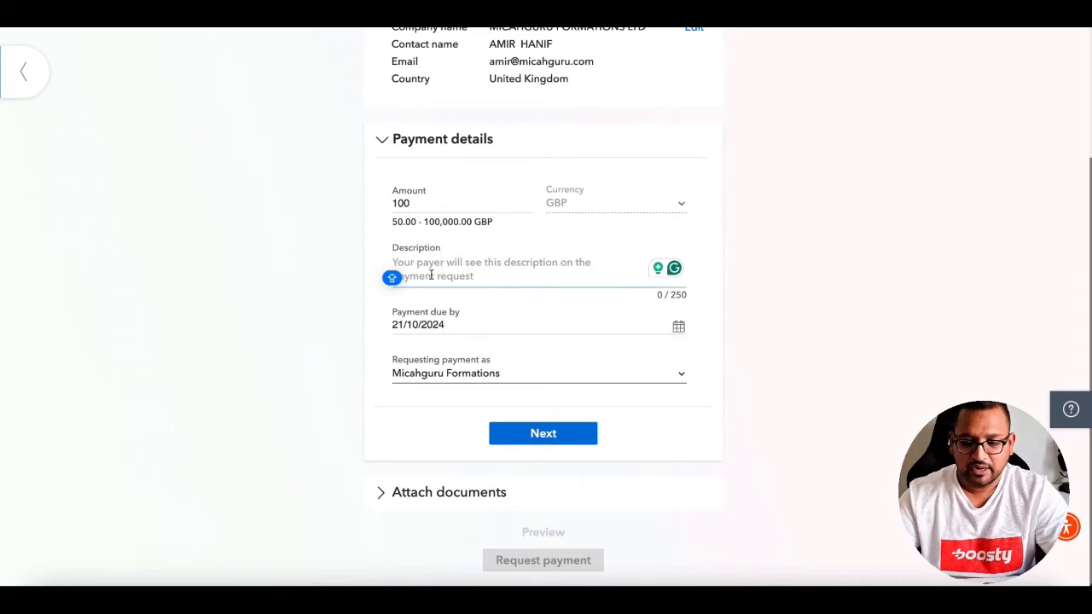
{"action": "type", "text": "GRA"}
{"action": "key", "text": "BackSpace"}
{"action": "key", "text": "BackSpace"}
{"action": "key", "text": "BackSpace"}
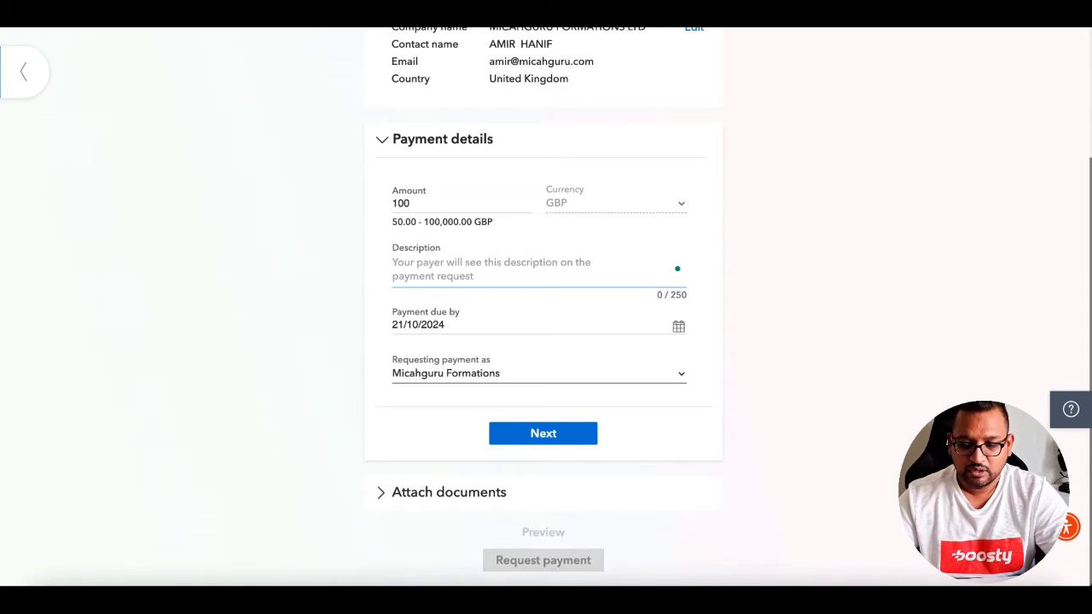
{"action": "type", "text": "COMPANY FORMATION"}
{"action": "left_click", "coordinate": [543, 434]}
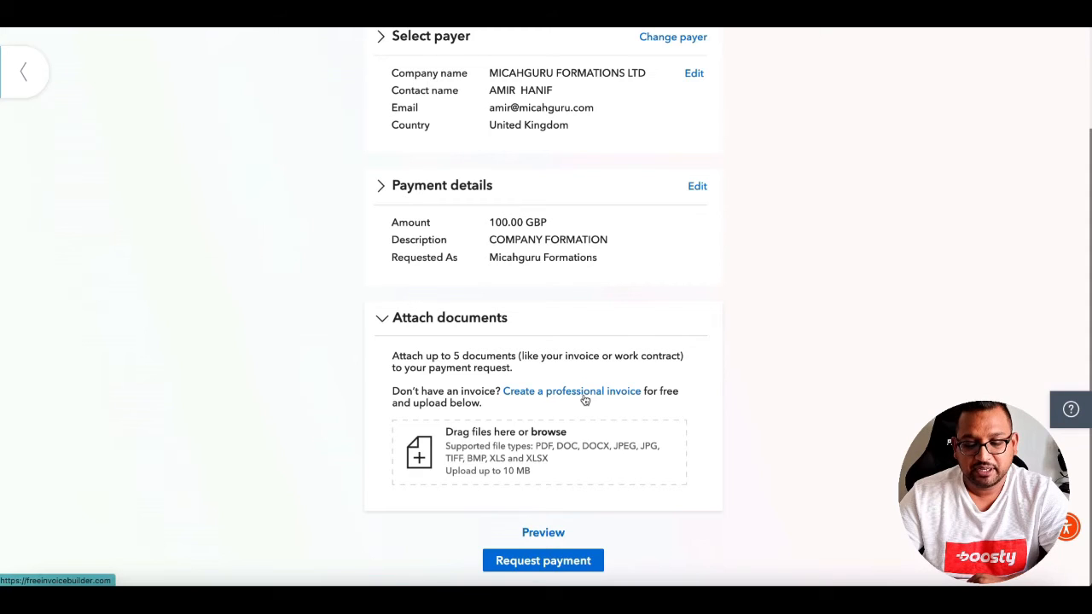
{"action": "left_click", "coordinate": [543, 533]}
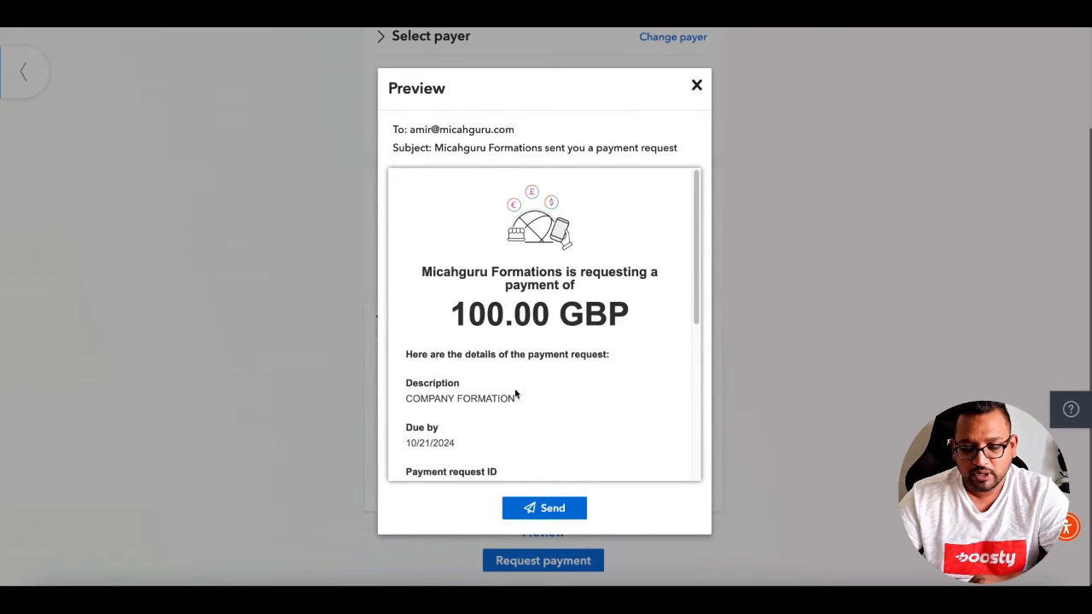
{"action": "scroll", "coordinate": [538, 372], "scroll_direction": "down", "scroll_amount": 2}
{"action": "scroll", "coordinate": [538, 370], "scroll_direction": "up", "scroll_amount": 2}
{"action": "scroll", "coordinate": [585, 316], "scroll_direction": "down", "scroll_amount": 4}
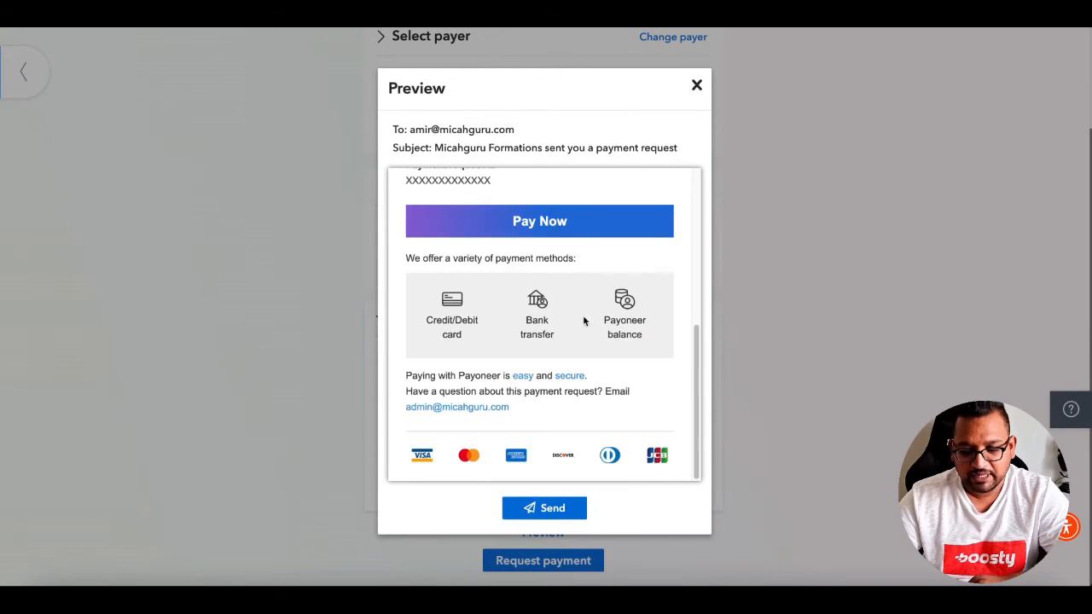
{"action": "scroll", "coordinate": [574, 360], "scroll_direction": "up", "scroll_amount": 4}
{"action": "scroll", "coordinate": [574, 360], "scroll_direction": "down", "scroll_amount": 4}
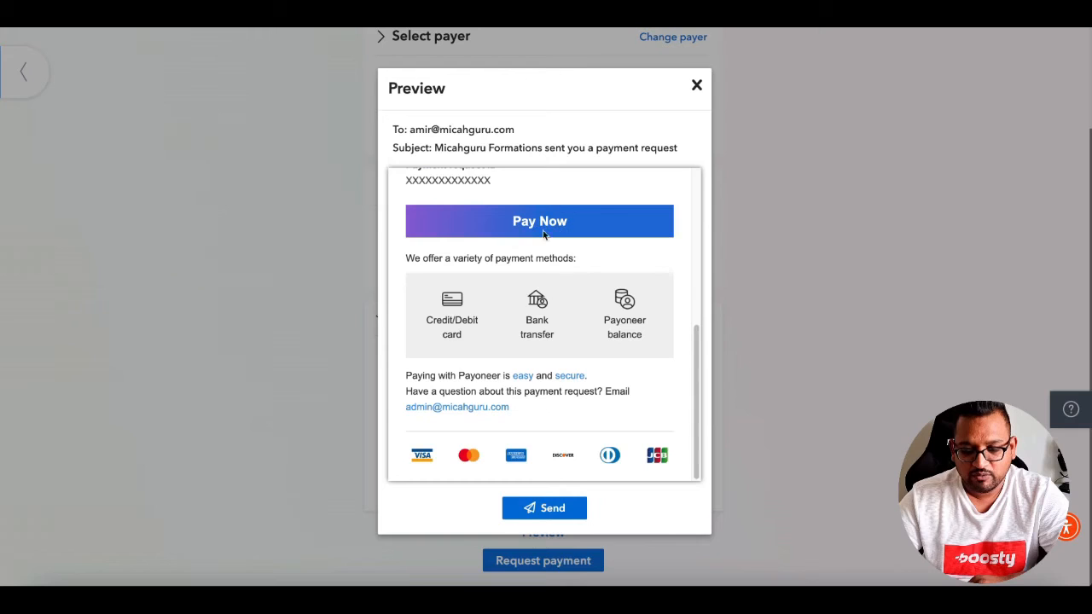
{"action": "left_click", "coordinate": [697, 85]}
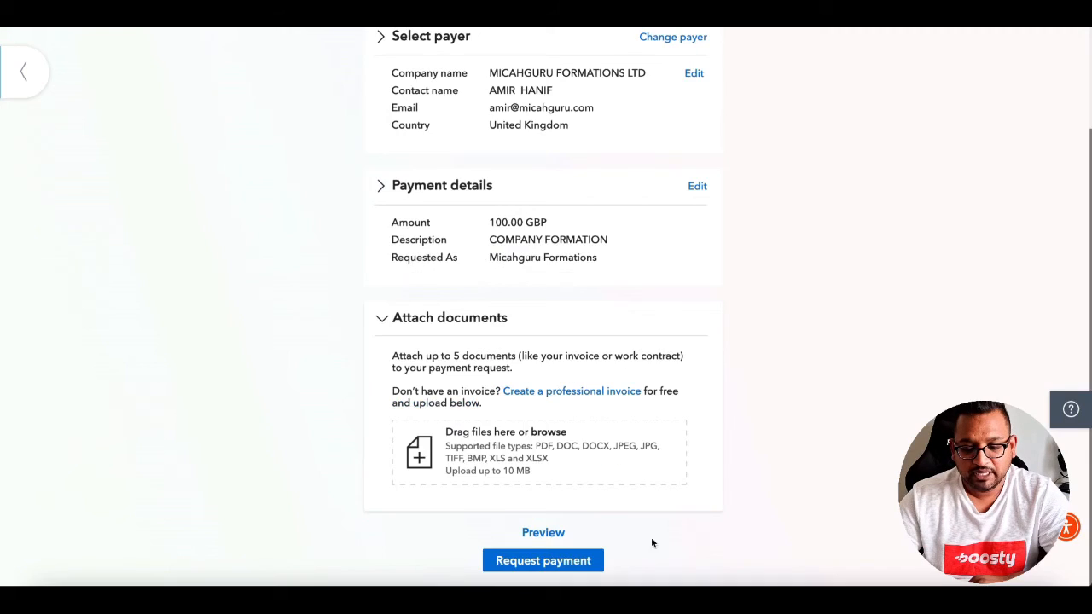
Send the 100.00 GBP payment request and copy its shareable link into a new tab.
{"action": "left_click", "coordinate": [578, 567]}
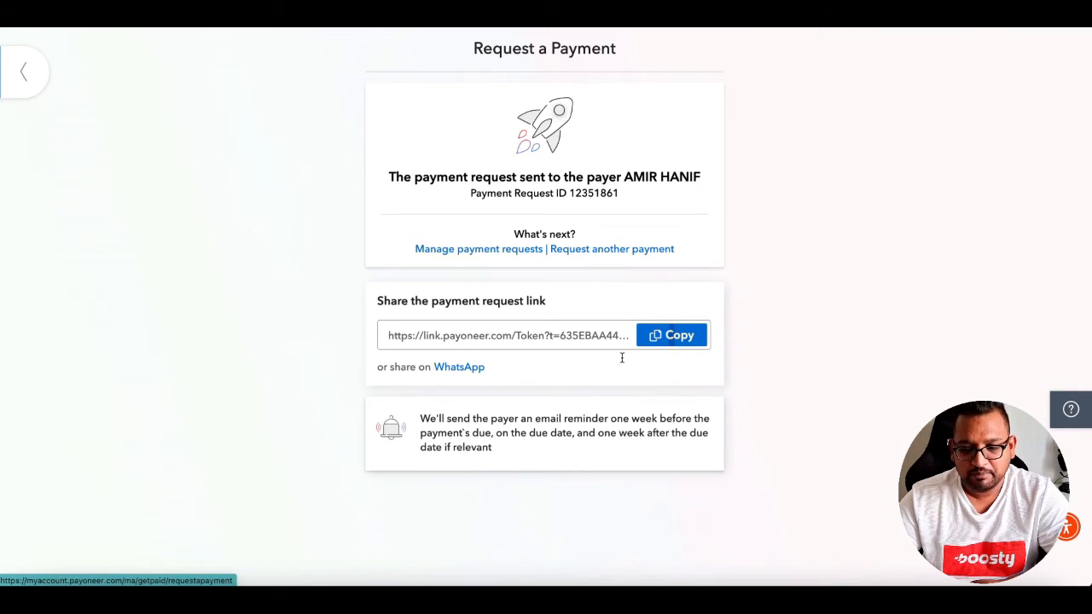
{"action": "left_click", "coordinate": [670, 335]}
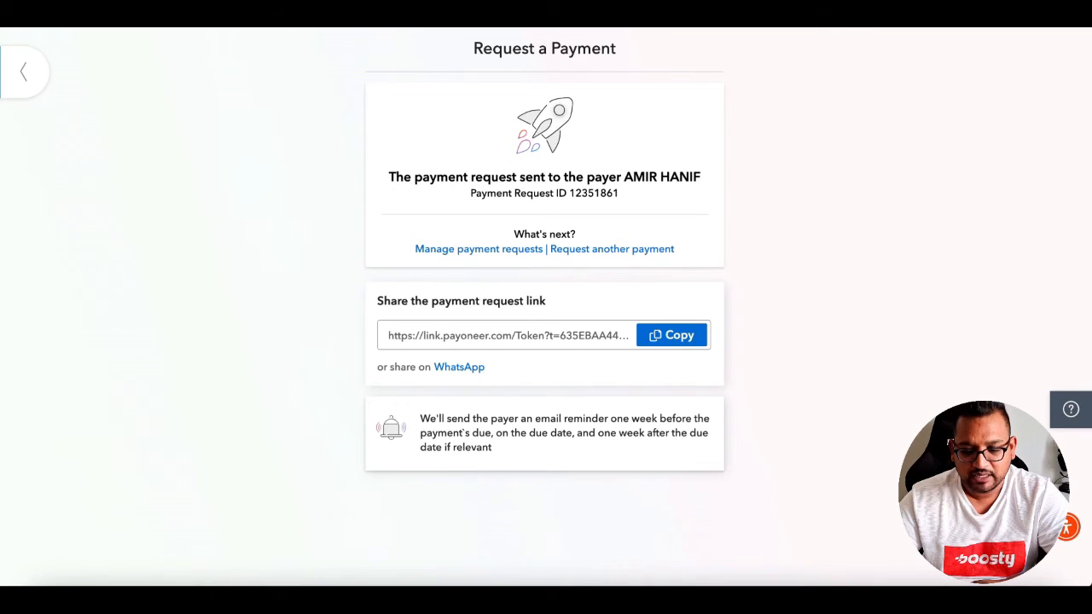
{"action": "key", "text": "super+t"}
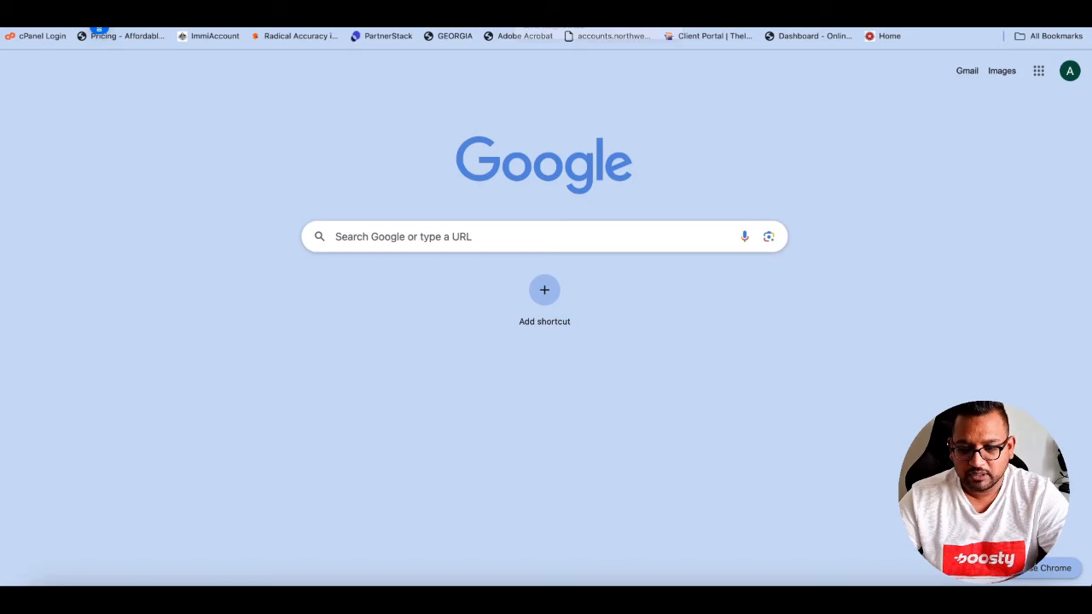
Load the copied link to view the payer's page for the COMPANY FORMATION request.
{"action": "left_click", "coordinate": [614, 36]}
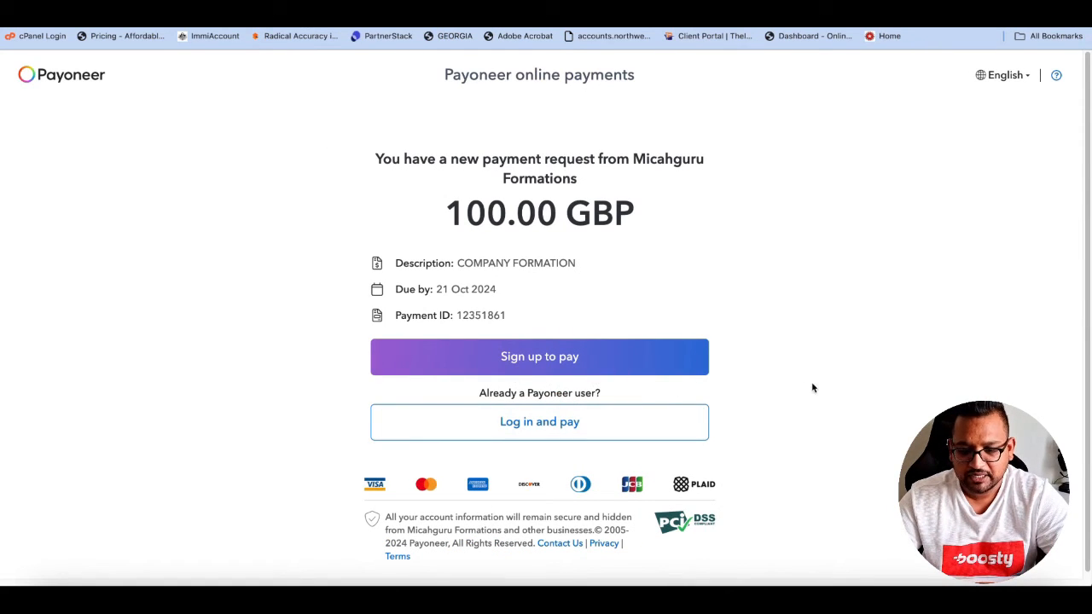
{"action": "scroll", "coordinate": [818, 385], "scroll_direction": "down", "scroll_amount": 1}
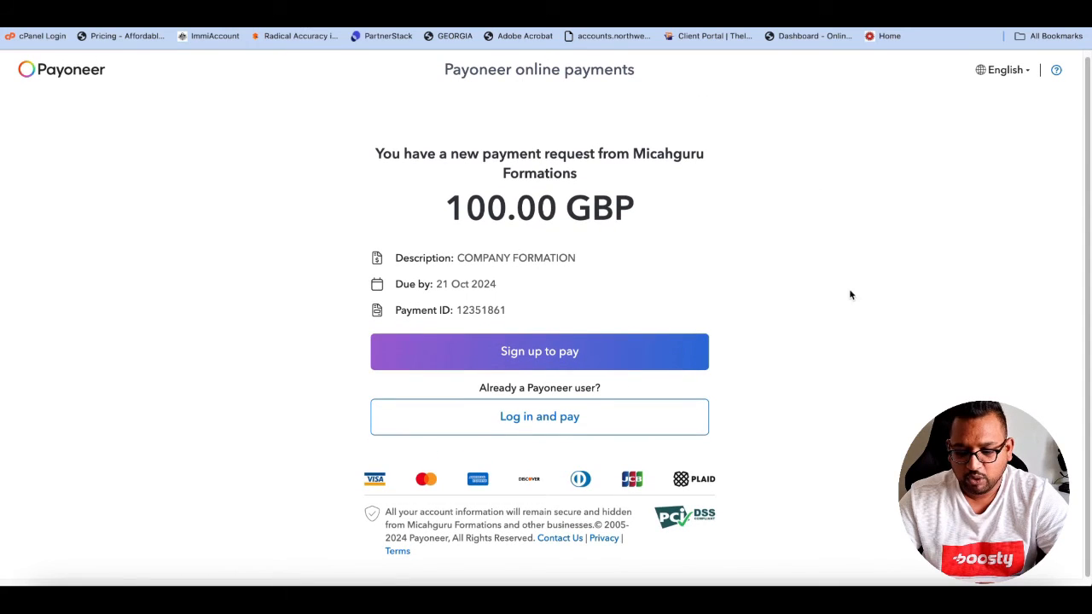